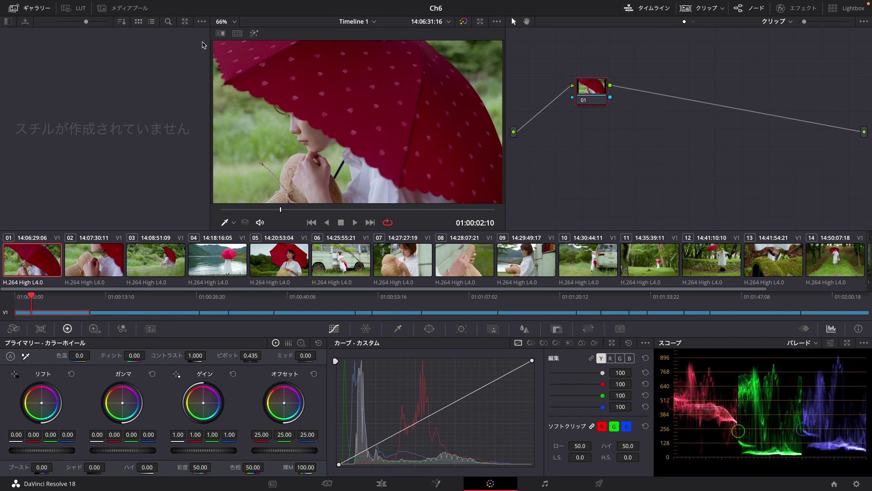
Toggle the stills gallery off and on, then browse the LUTs and Media Pool panels.
mouse_move(177, 3)
click(41, 12)
click(41, 11)
click(75, 8)
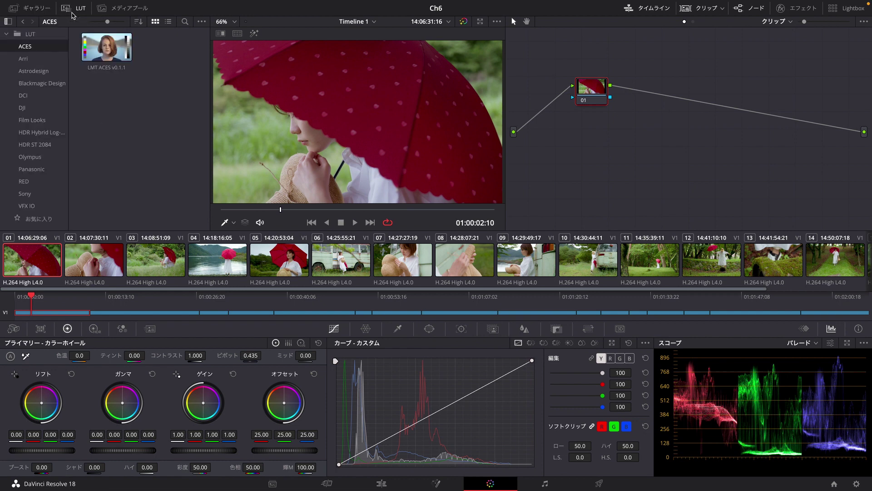
click(126, 8)
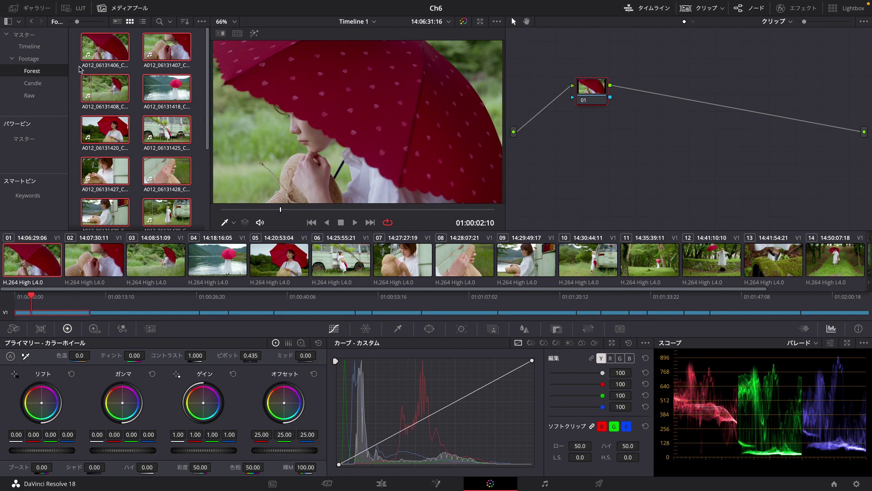
Return to the stills gallery, load clip 04 (the lake shot), and move node 01 lower left.
click(36, 8)
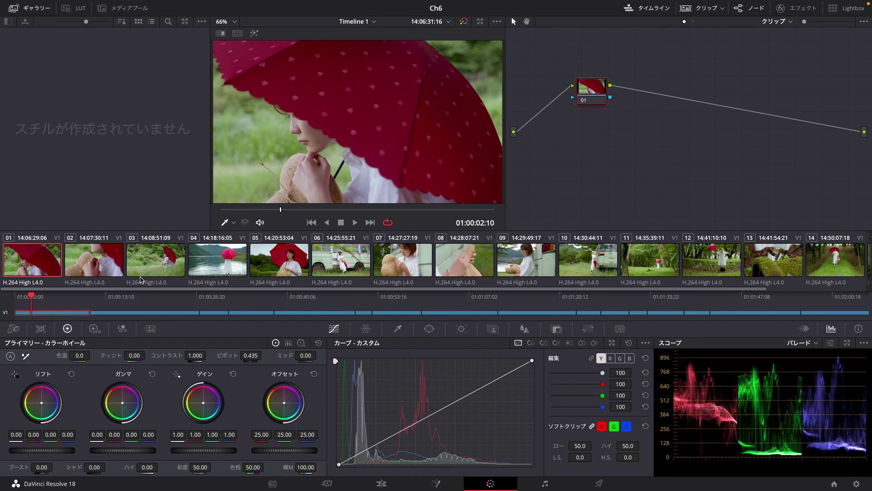
drag(134, 297, 240, 297)
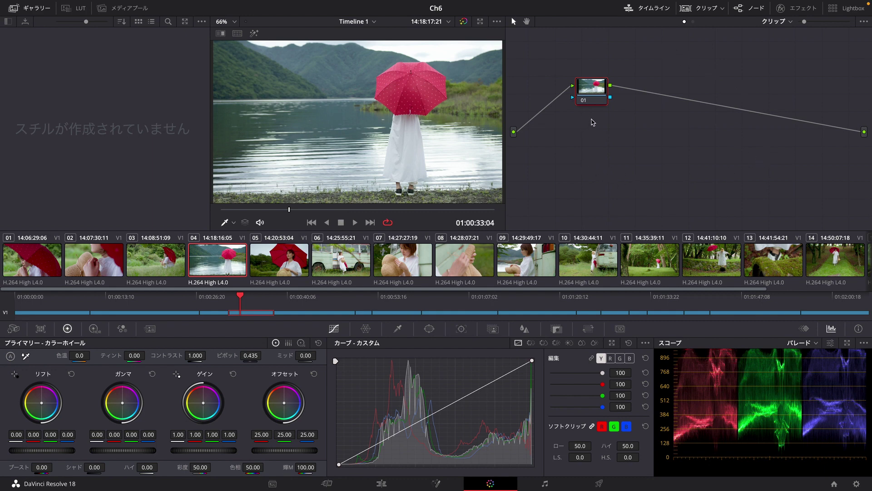
drag(600, 94, 583, 123)
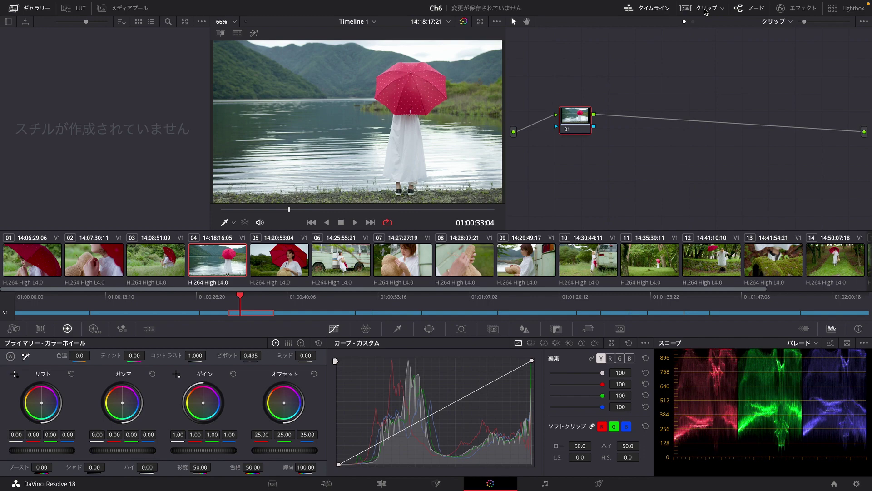
Hide and restore the clip thumbnail strip twice, leaving it visible.
click(706, 12)
click(706, 11)
click(705, 12)
click(706, 11)
Scrub the mini timeline from clip 03 through clip 05, then jump to clip 09.
click(222, 298)
drag(221, 298, 248, 299)
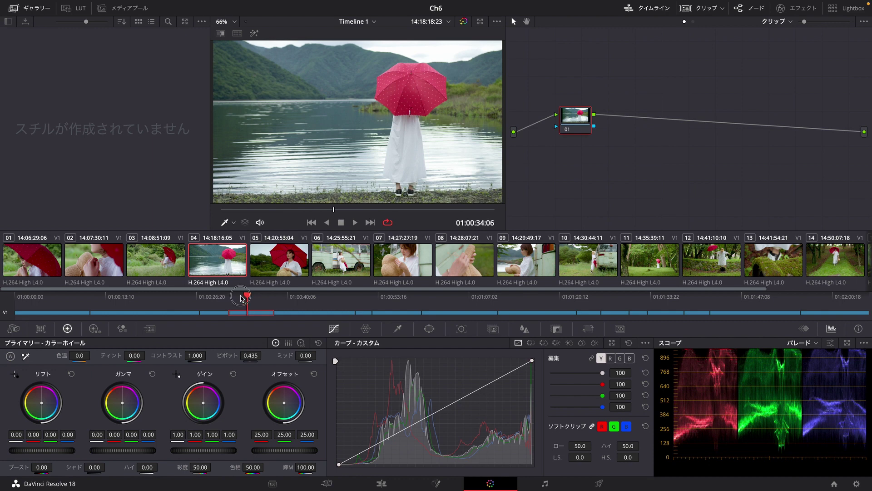
drag(244, 298, 238, 298)
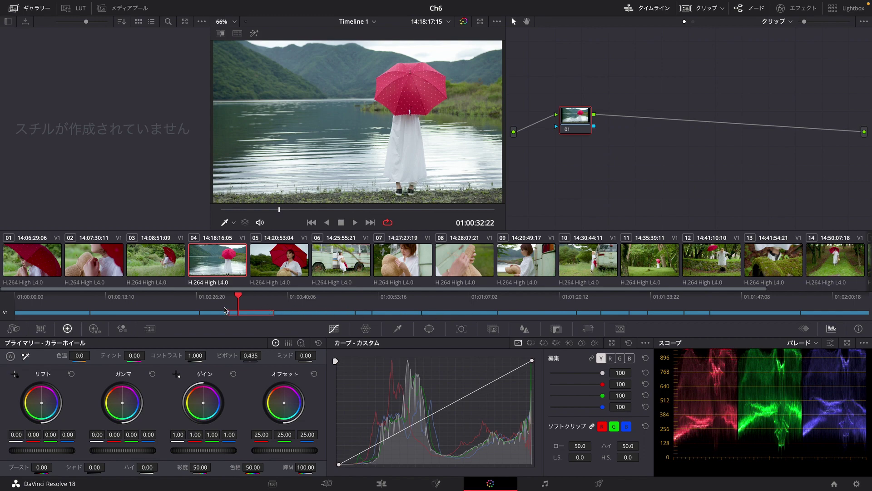
drag(244, 299, 445, 297)
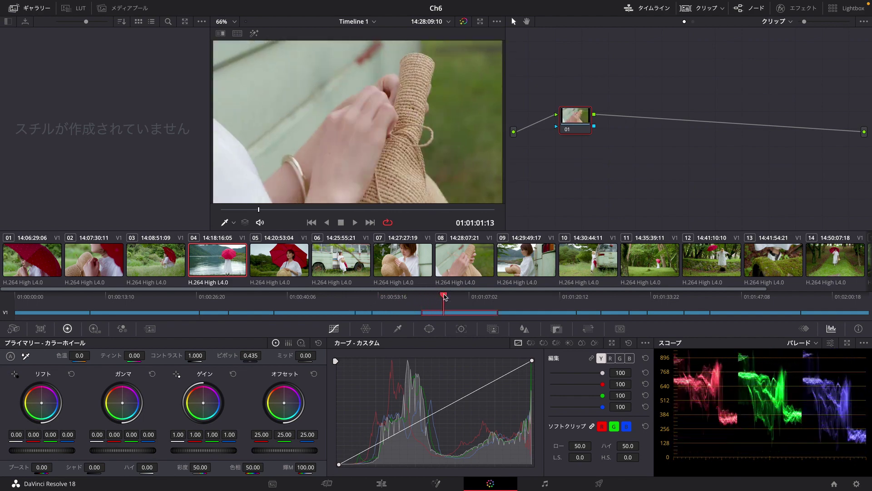
click(534, 302)
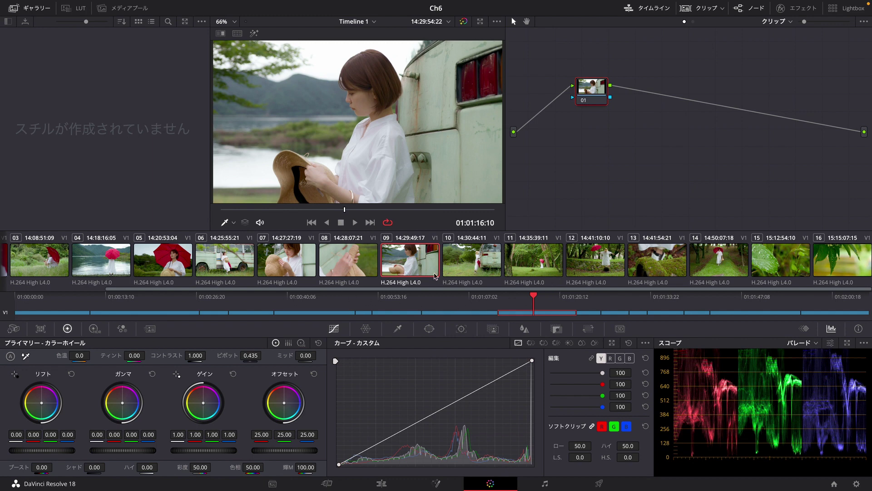
click(653, 11)
click(653, 11)
click(694, 9)
click(694, 9)
click(652, 12)
click(694, 9)
click(695, 10)
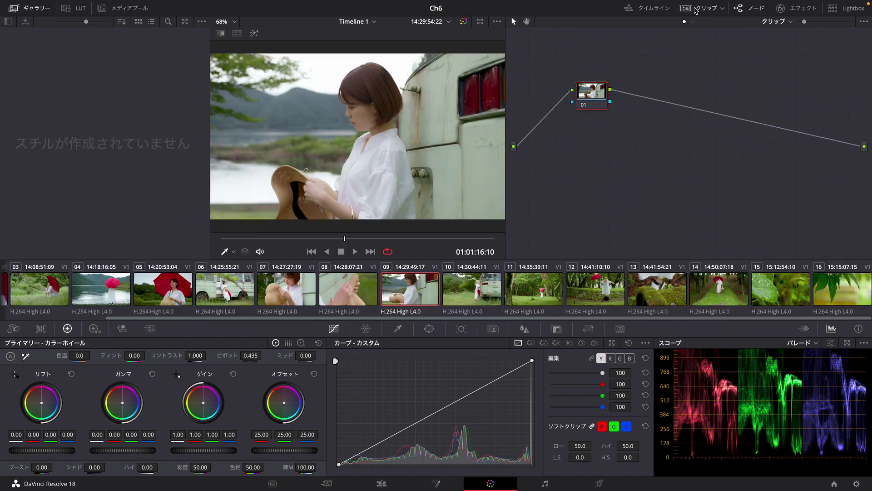
click(656, 11)
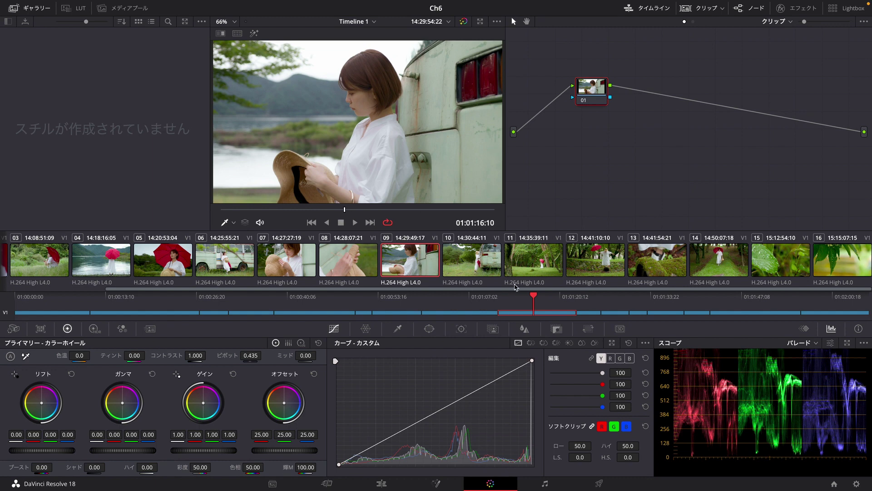
click(648, 14)
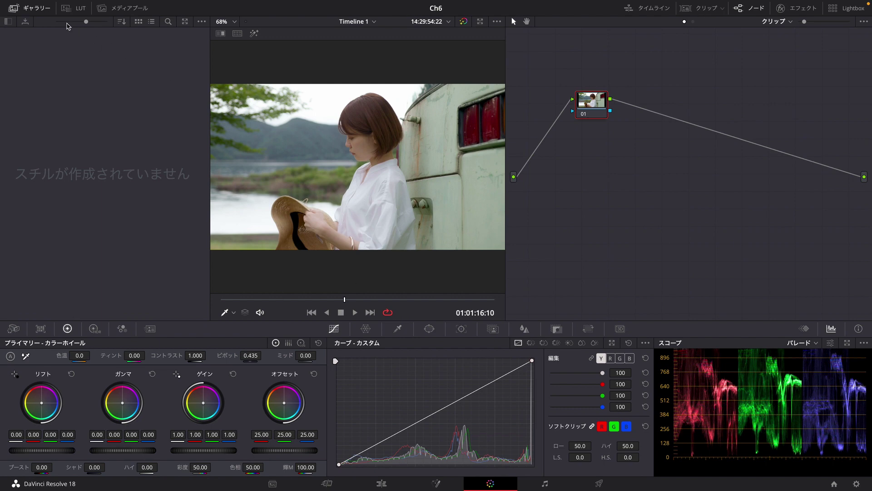
Hide the stills gallery so clip 09 fills a wider viewer.
click(14, 7)
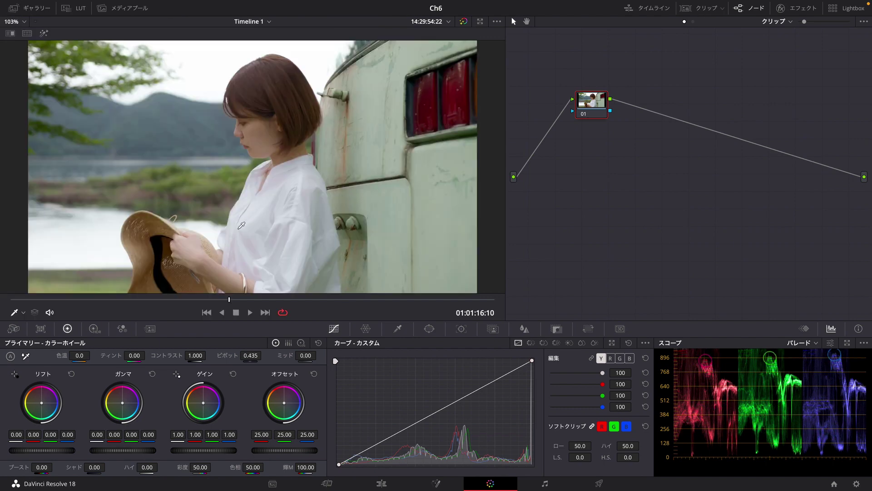